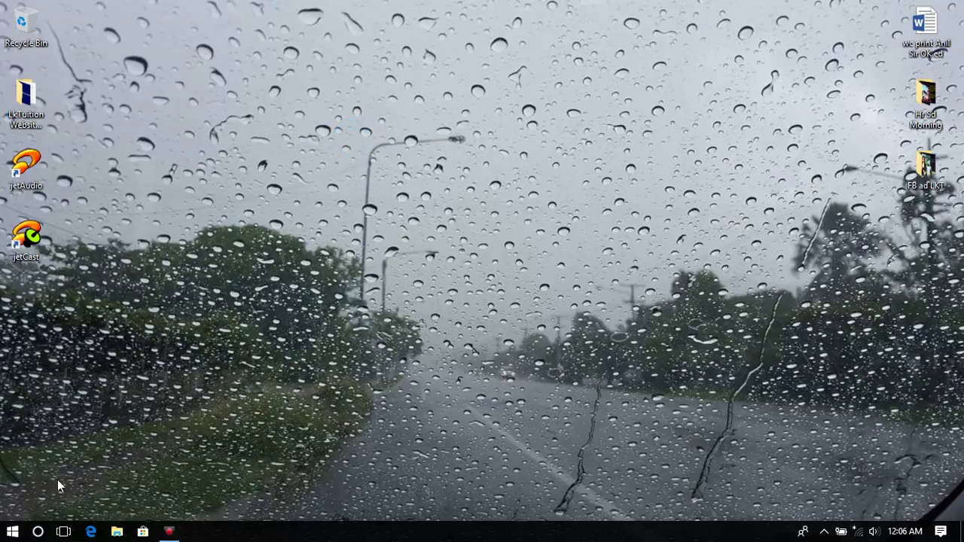
Open Paint and enlarge the blank canvas to about 1157 × 537 px
left_click(38, 532)
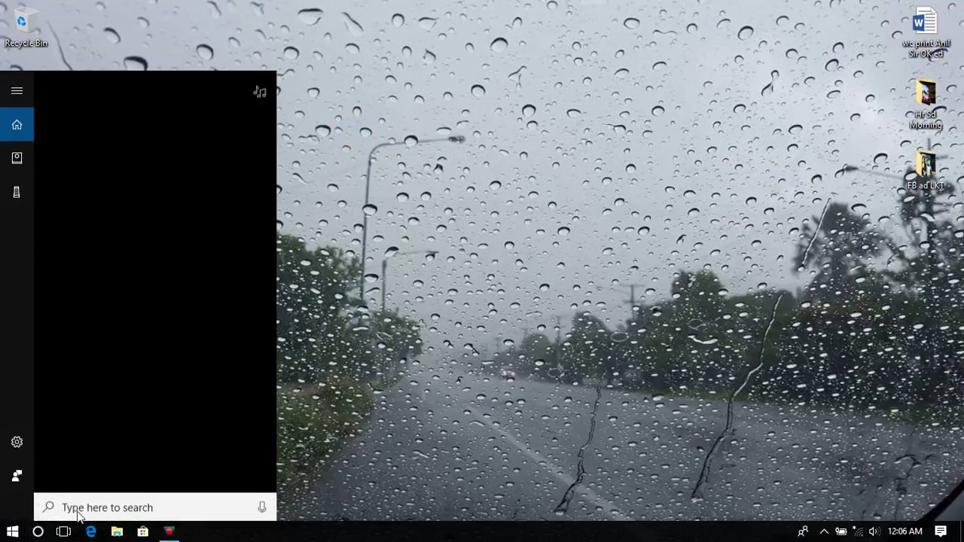
type("paint")
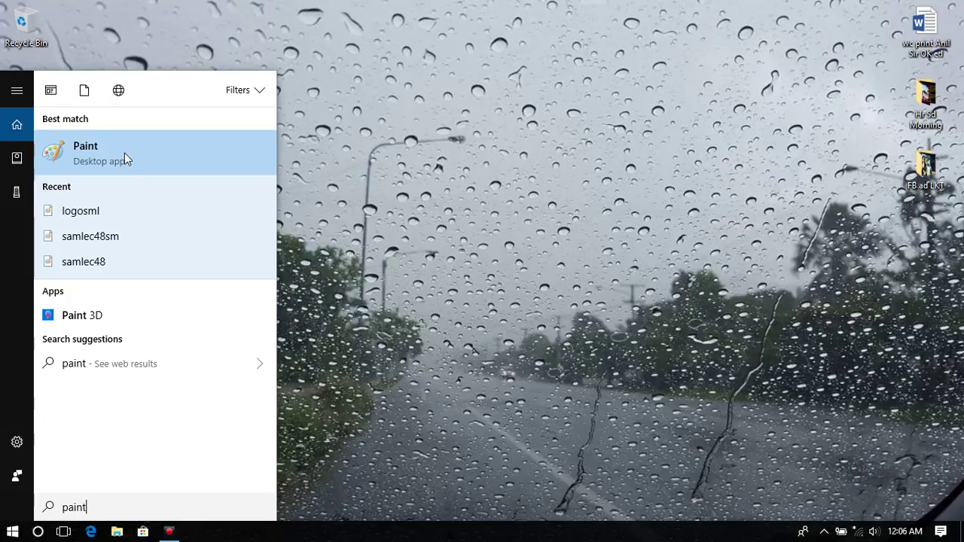
left_click(124, 153)
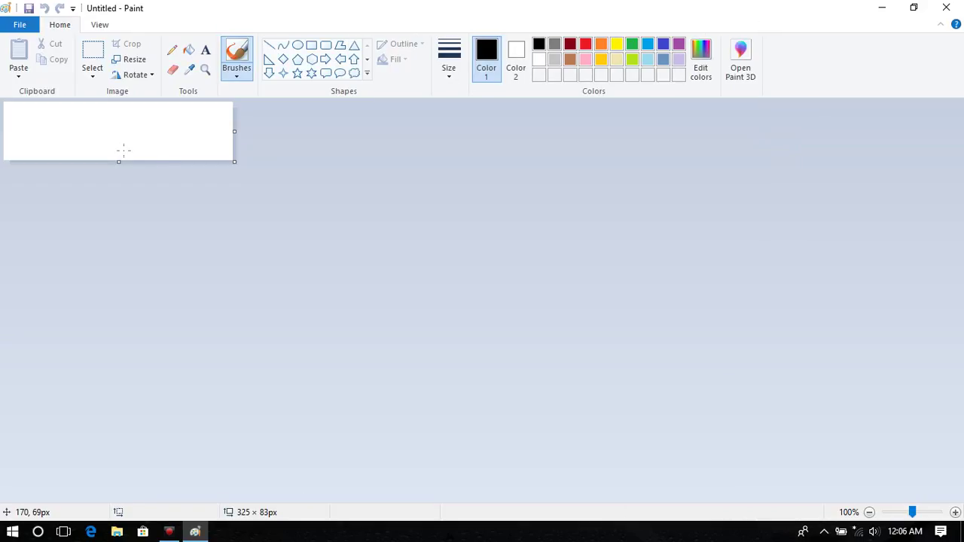
left_click_drag(233, 162, 819, 480)
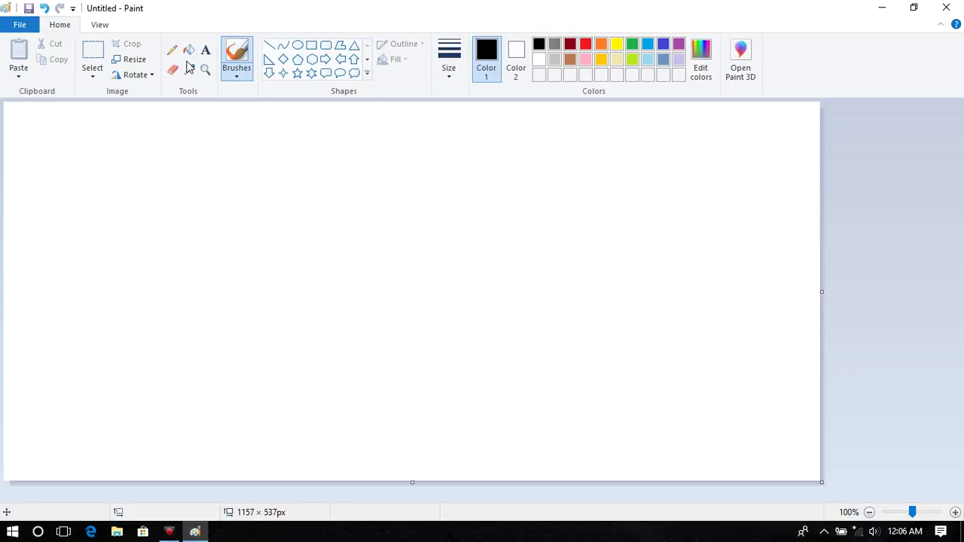
Draw a rectangular house wall outline in the middle of the canvas with the standard brush, the thickest line size and yellow
left_click(236, 80)
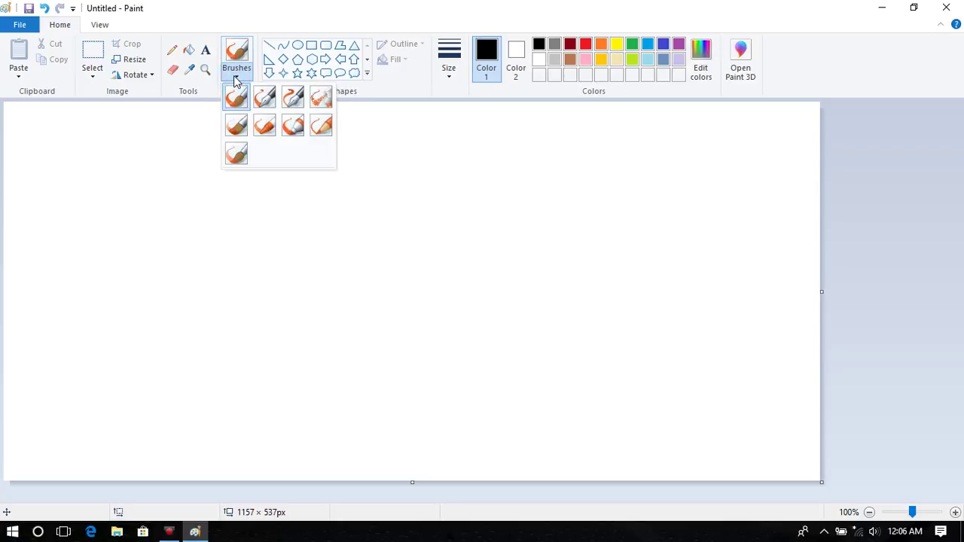
left_click(238, 98)
left_click(236, 80)
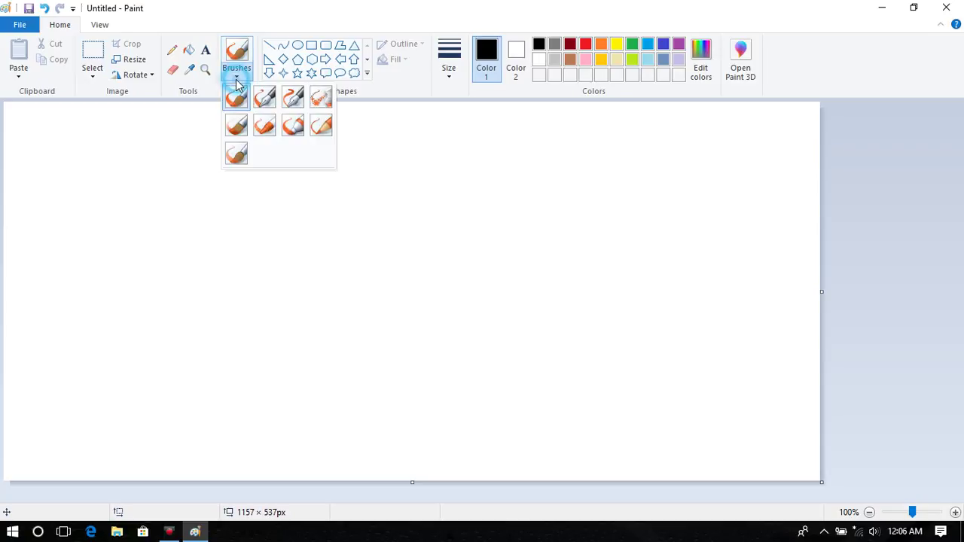
left_click(236, 82)
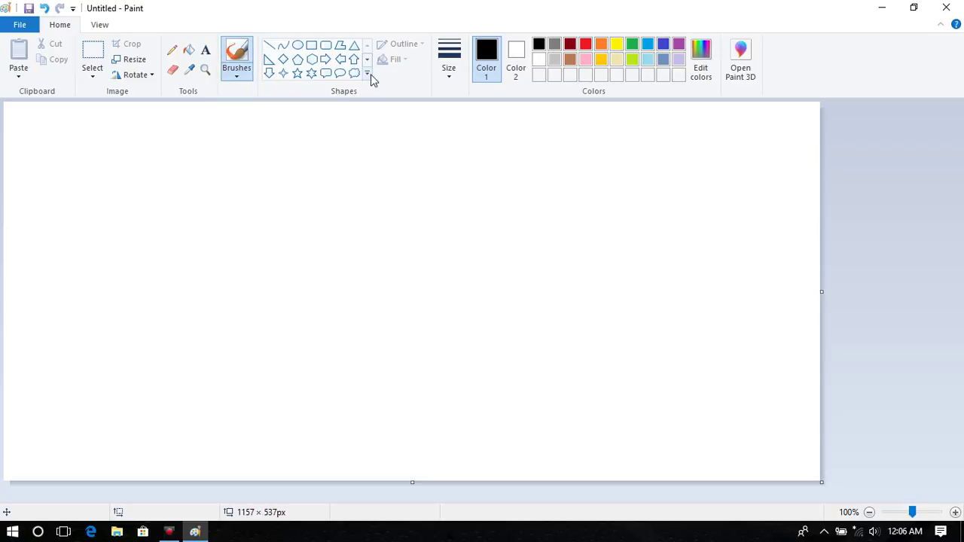
left_click(450, 77)
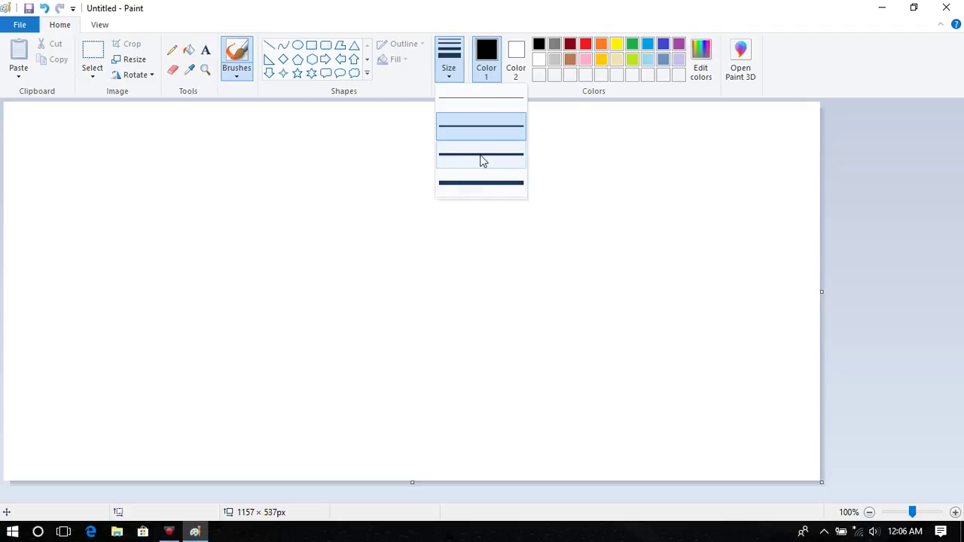
left_click(486, 183)
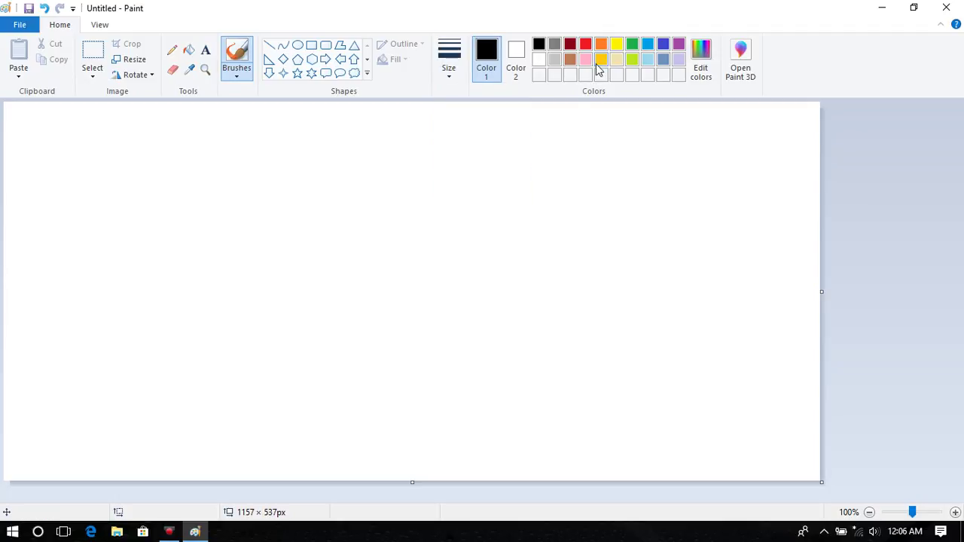
left_click(616, 46)
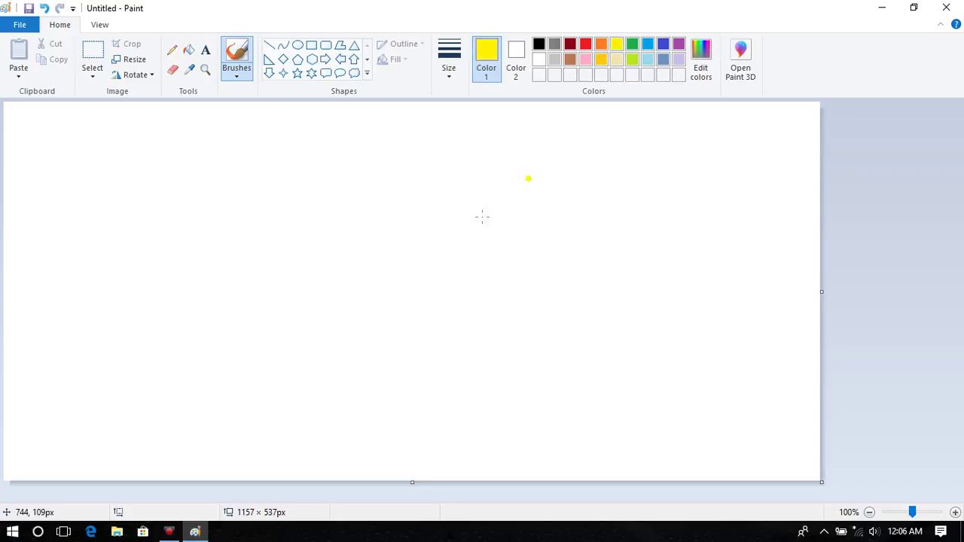
mouse_move(317, 233)
left_mouse_down()
mouse_move(555, 234)
mouse_move(568, 264)
mouse_move(567, 354)
mouse_move(500, 375)
mouse_move(318, 376)
mouse_move(317, 236)
left_mouse_up()
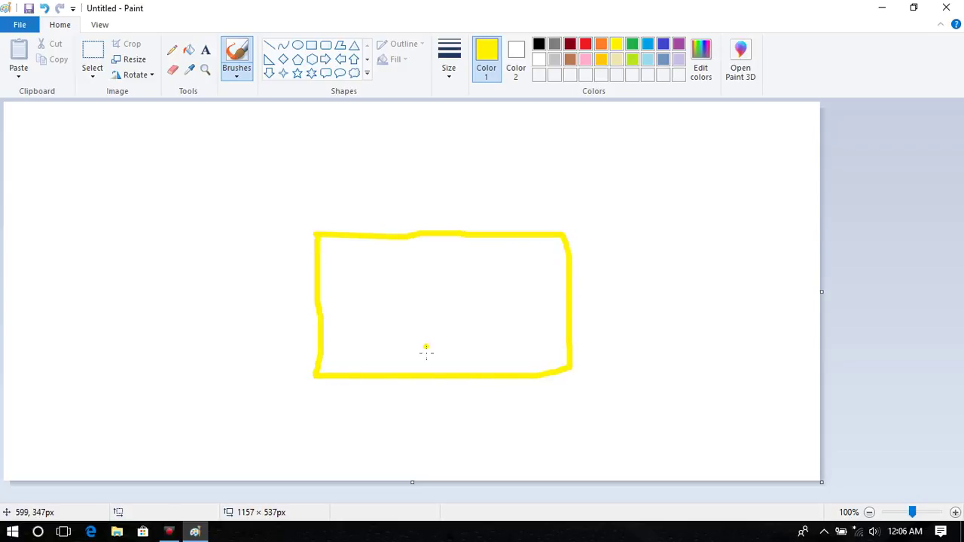
Draw a dark red door outline rising from the middle of the yellow wall's lower edge
left_click(570, 45)
left_click(403, 373)
mouse_move(403, 373)
left_mouse_down()
mouse_move(404, 290)
mouse_move(445, 290)
mouse_move(454, 374)
left_mouse_up()
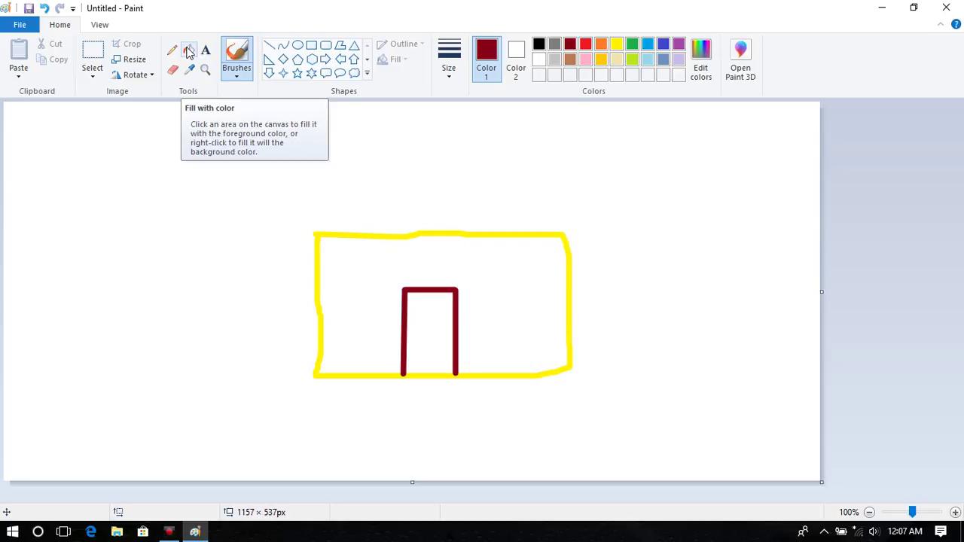
Fill the house wall with yellow and the door with dark red
left_click(189, 51)
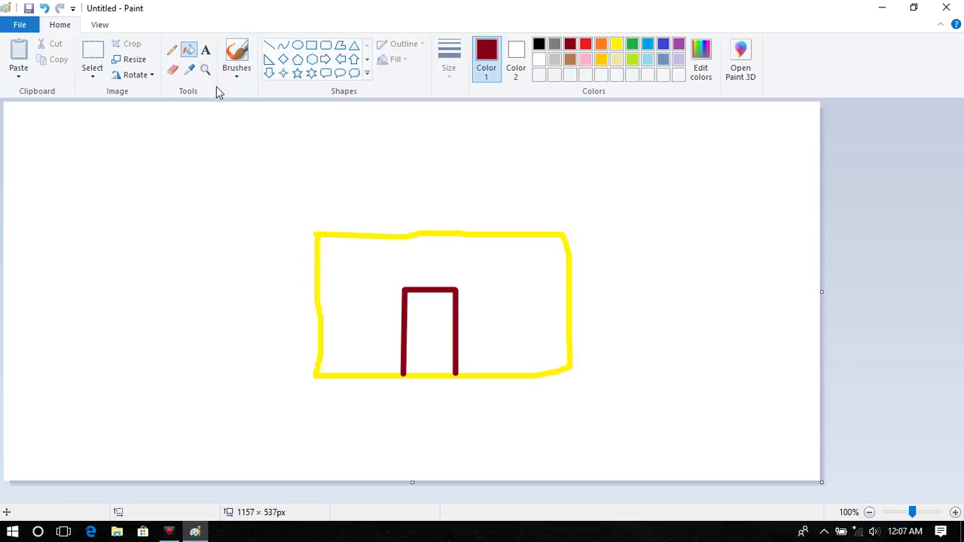
left_click(616, 45)
left_click(518, 264)
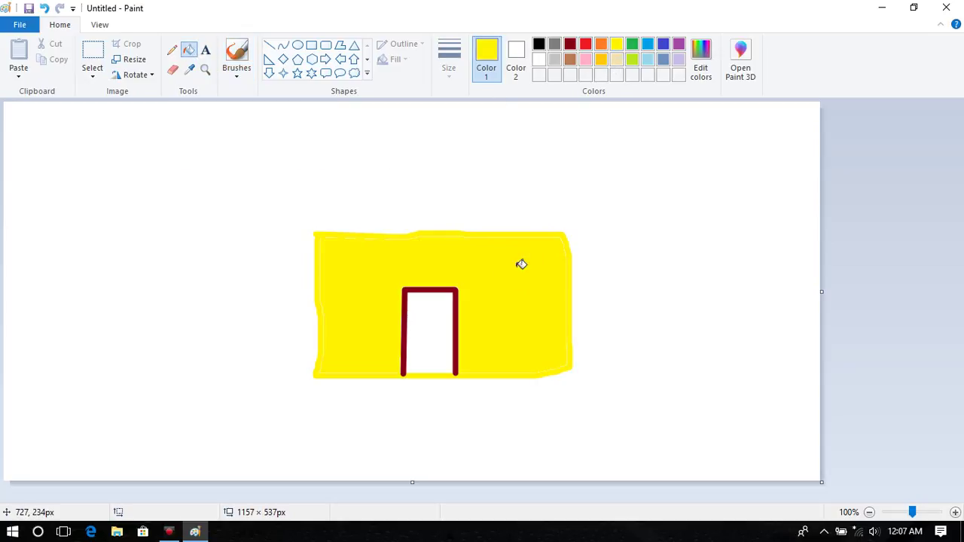
left_click(570, 45)
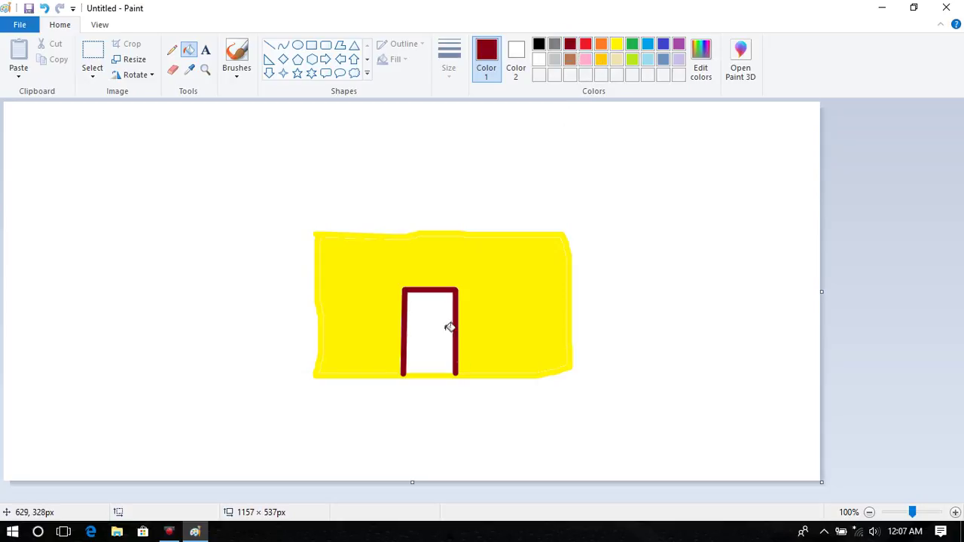
left_click(440, 322)
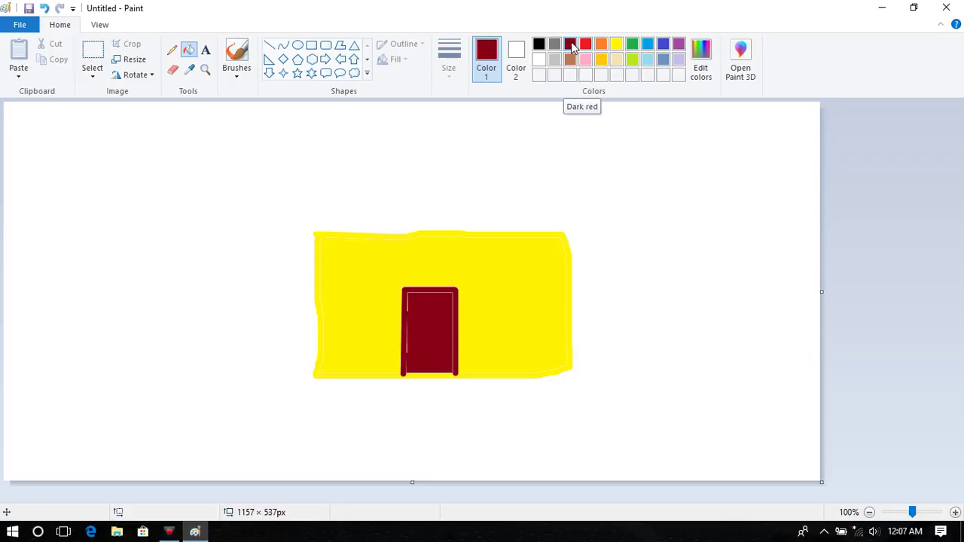
Brush a red roof outline overhanging both sides of the yellow wall and fill it with red
left_click(236, 53)
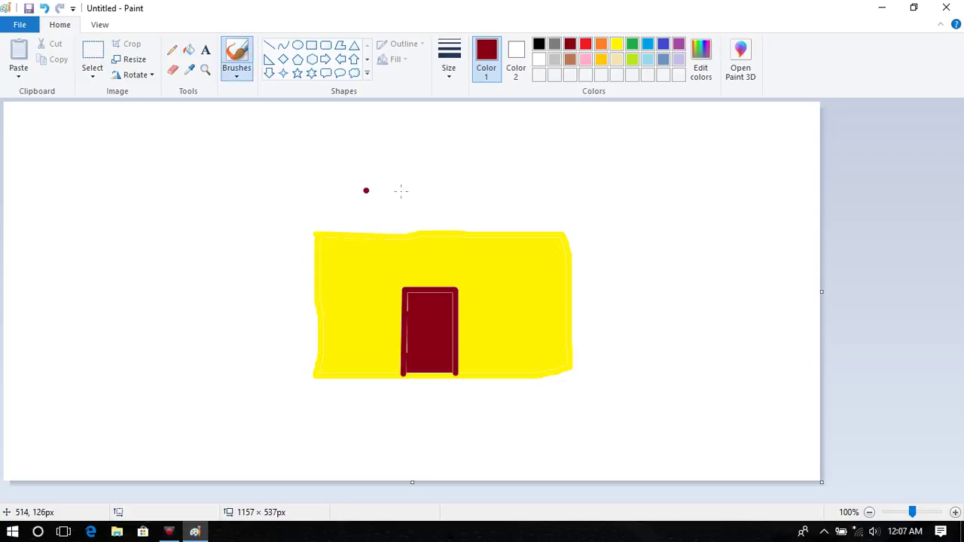
left_click(586, 45)
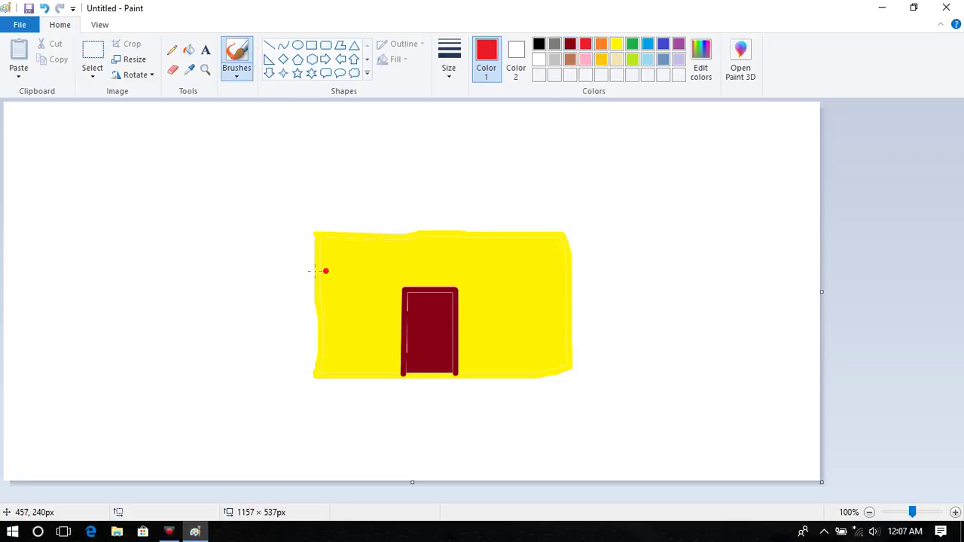
mouse_move(311, 231)
left_mouse_down()
mouse_move(259, 233)
mouse_move(283, 202)
mouse_move(310, 189)
mouse_move(384, 183)
mouse_move(617, 192)
mouse_move(643, 228)
mouse_move(313, 232)
left_mouse_up()
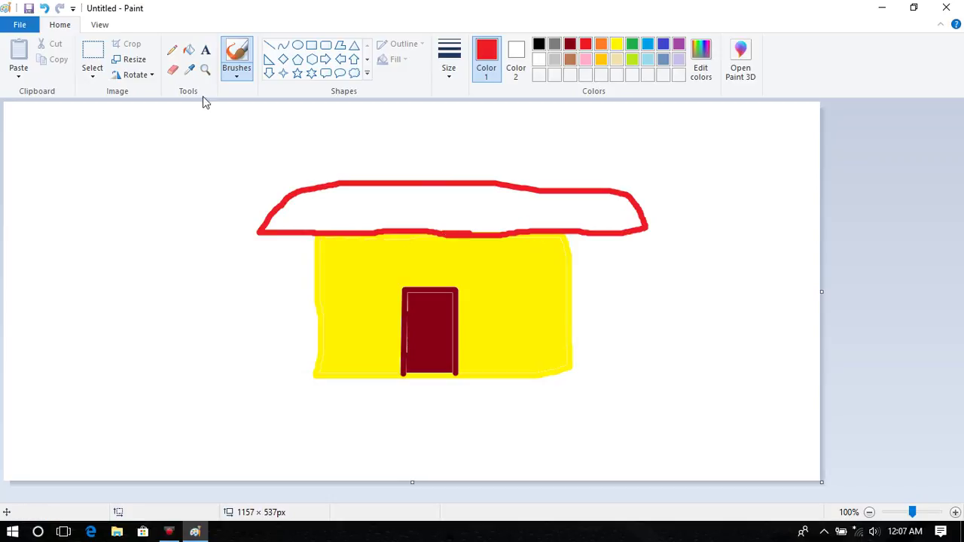
left_click(189, 49)
left_click(391, 208)
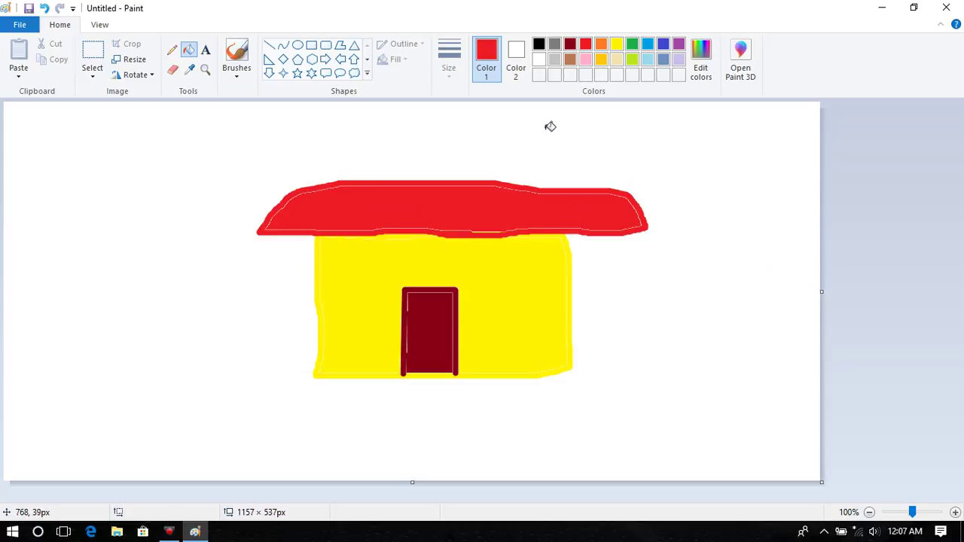
Brush green grass tufts in a row across the ground, plus two more tufts in front of the door
left_click(632, 45)
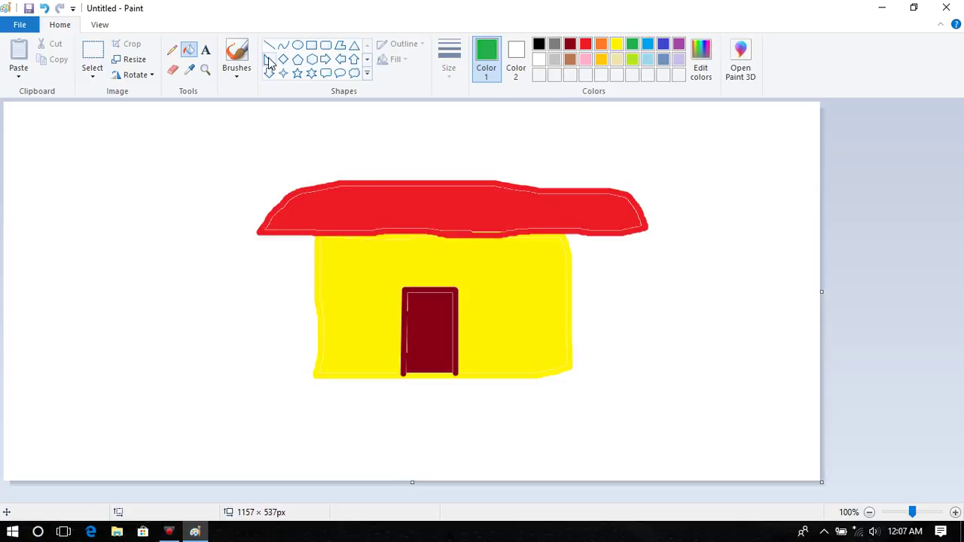
left_click(237, 57)
mouse_move(103, 390)
left_mouse_down()
mouse_move(94, 361)
mouse_move(106, 376)
mouse_move(113, 363)
mouse_move(117, 385)
mouse_move(127, 363)
left_mouse_up()
mouse_move(153, 401)
left_mouse_down()
mouse_move(158, 367)
mouse_move(156, 400)
mouse_move(170, 365)
left_mouse_up()
left_click_drag(154, 406, 141, 363)
left_click_drag(219, 413, 213, 370)
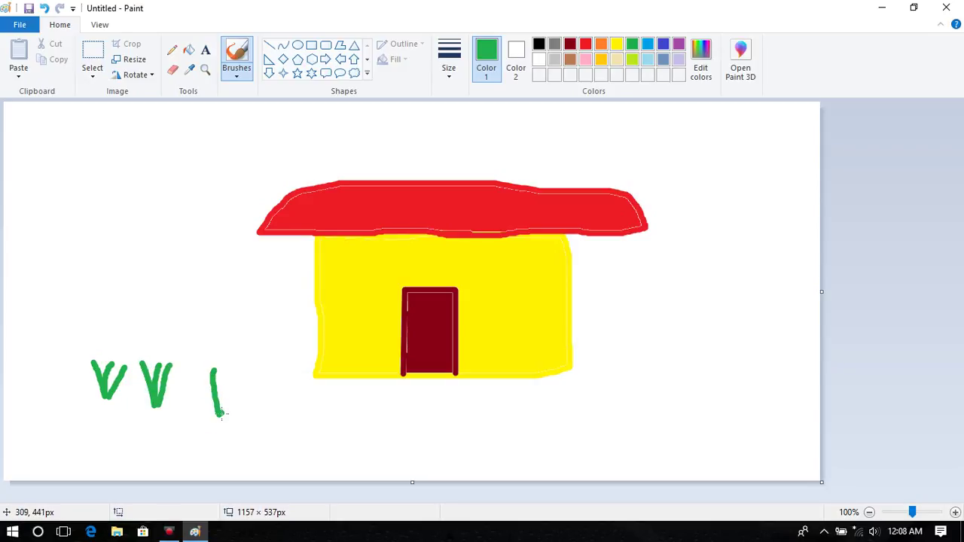
mouse_move(219, 412)
left_mouse_down()
mouse_move(229, 369)
mouse_move(224, 413)
mouse_move(242, 369)
left_mouse_up()
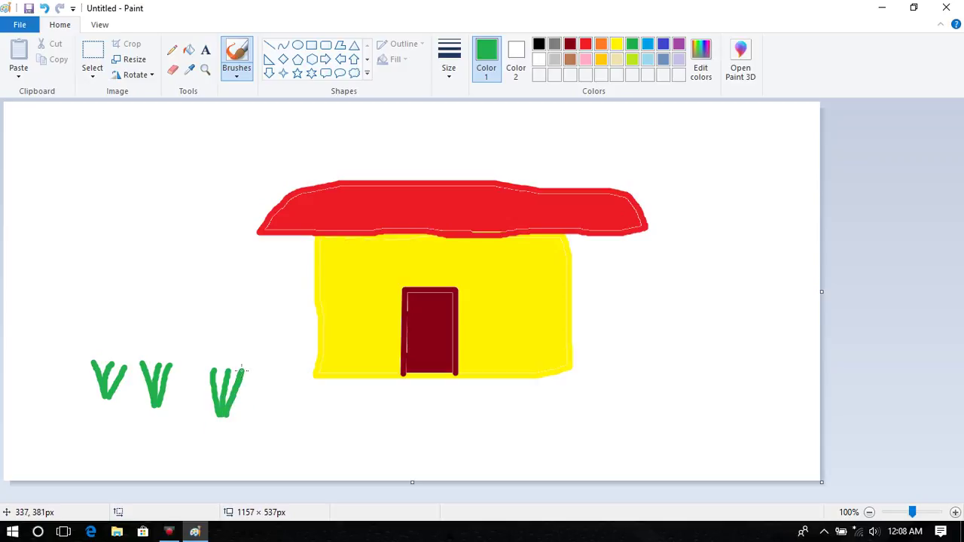
mouse_move(295, 414)
left_mouse_down()
mouse_move(290, 372)
mouse_move(296, 416)
mouse_move(314, 384)
left_mouse_up()
left_click_drag(369, 426, 355, 388)
mouse_move(372, 426)
left_mouse_down()
mouse_move(379, 388)
mouse_move(375, 422)
mouse_move(389, 393)
left_mouse_up()
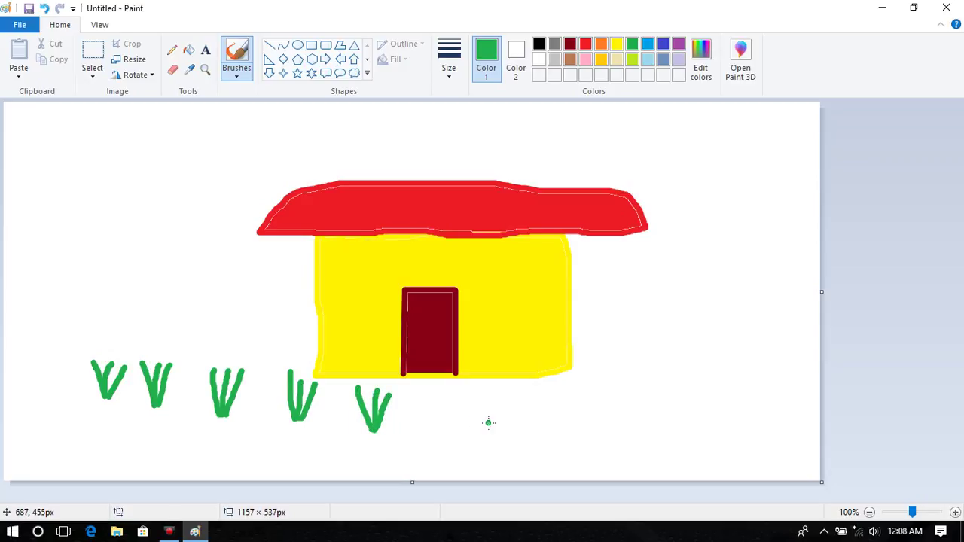
mouse_move(395, 471)
left_mouse_down()
mouse_move(378, 451)
mouse_move(399, 458)
mouse_move(402, 444)
mouse_move(413, 444)
left_mouse_up()
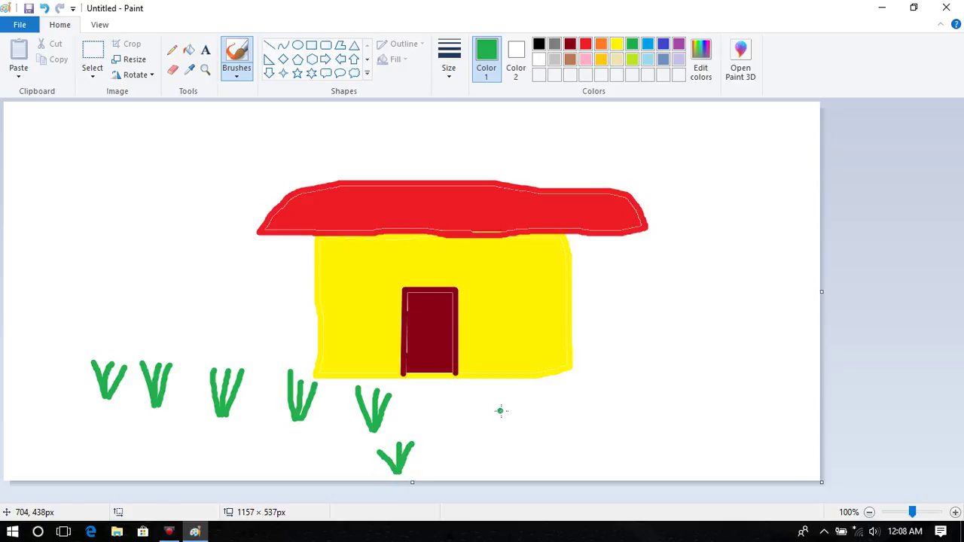
mouse_move(497, 412)
left_mouse_down()
mouse_move(507, 390)
mouse_move(479, 390)
left_mouse_up()
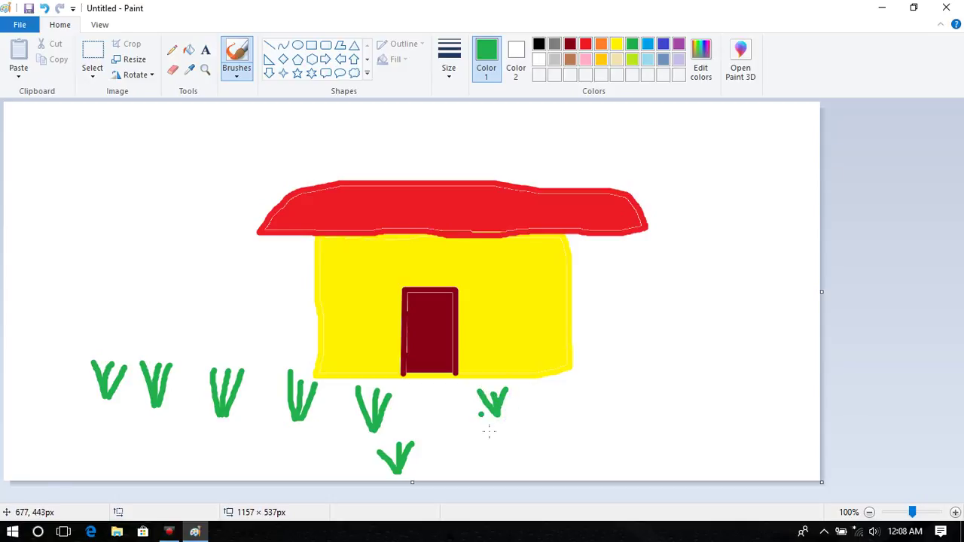
mouse_move(498, 474)
left_mouse_down()
mouse_move(491, 439)
mouse_move(503, 461)
mouse_move(510, 440)
left_mouse_up()
left_click_drag(496, 473, 477, 450)
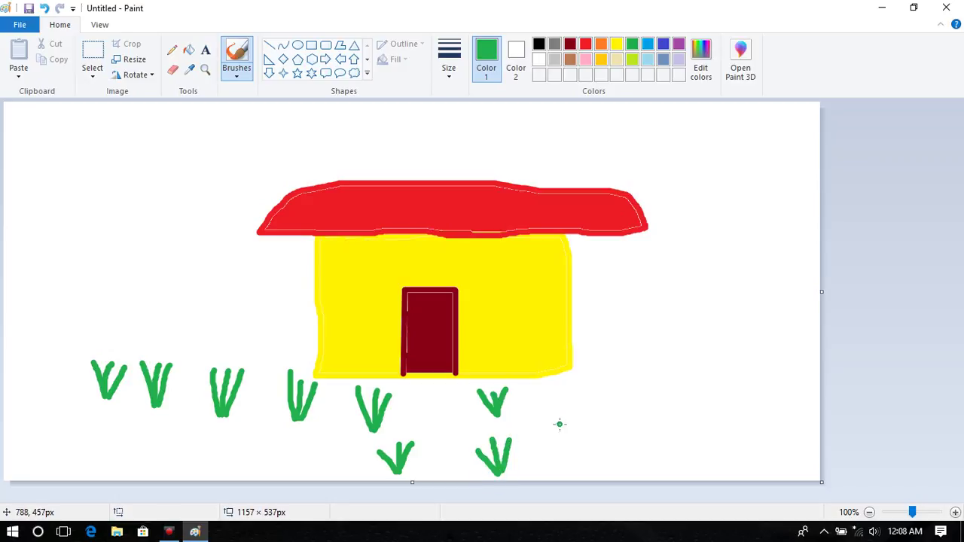
mouse_move(565, 411)
left_mouse_down()
mouse_move(574, 381)
mouse_move(563, 412)
mouse_move(556, 390)
mouse_move(561, 415)
mouse_move(543, 392)
left_mouse_up()
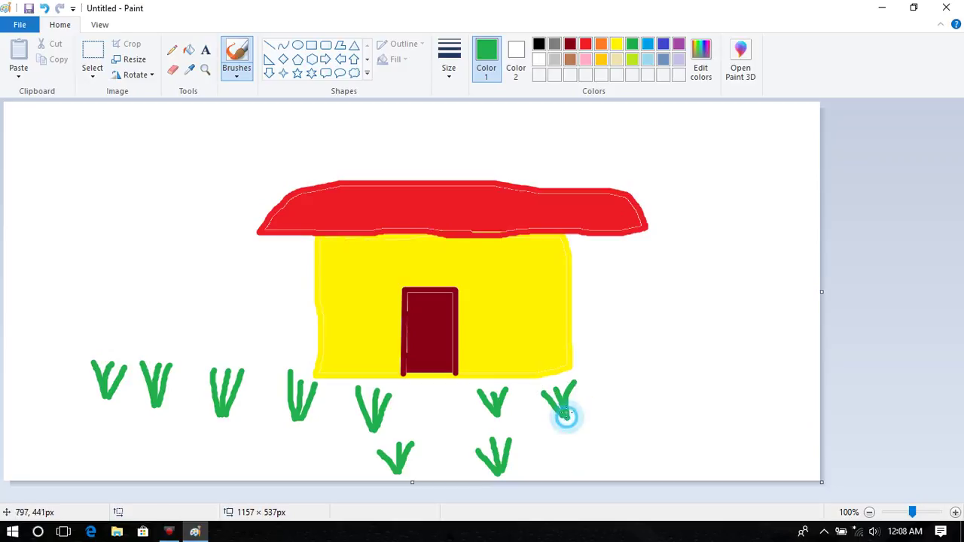
mouse_move(643, 408)
left_mouse_down()
mouse_move(643, 382)
mouse_move(648, 409)
mouse_move(659, 381)
mouse_move(645, 413)
mouse_move(634, 384)
left_mouse_up()
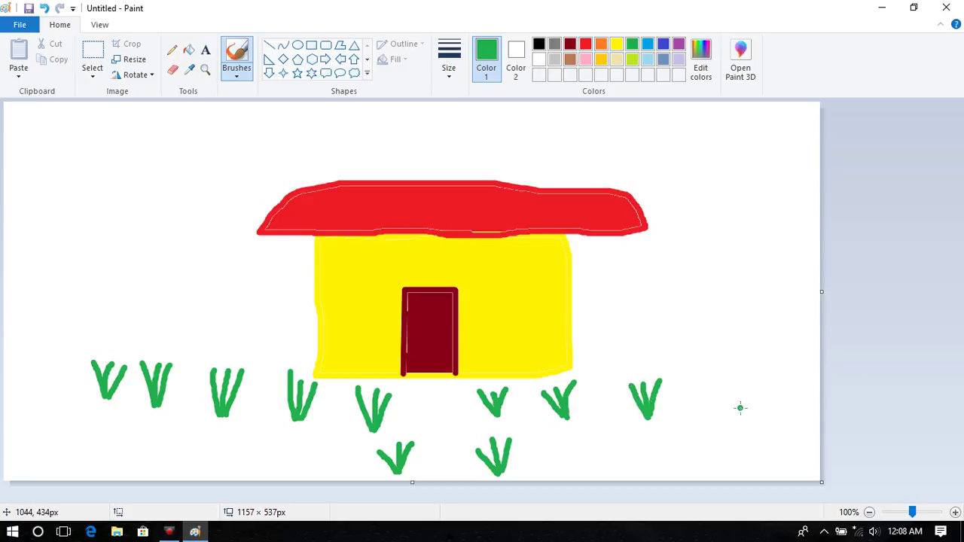
mouse_move(730, 410)
left_mouse_down()
mouse_move(731, 384)
mouse_move(736, 410)
mouse_move(743, 383)
mouse_move(736, 413)
mouse_move(715, 381)
left_mouse_up()
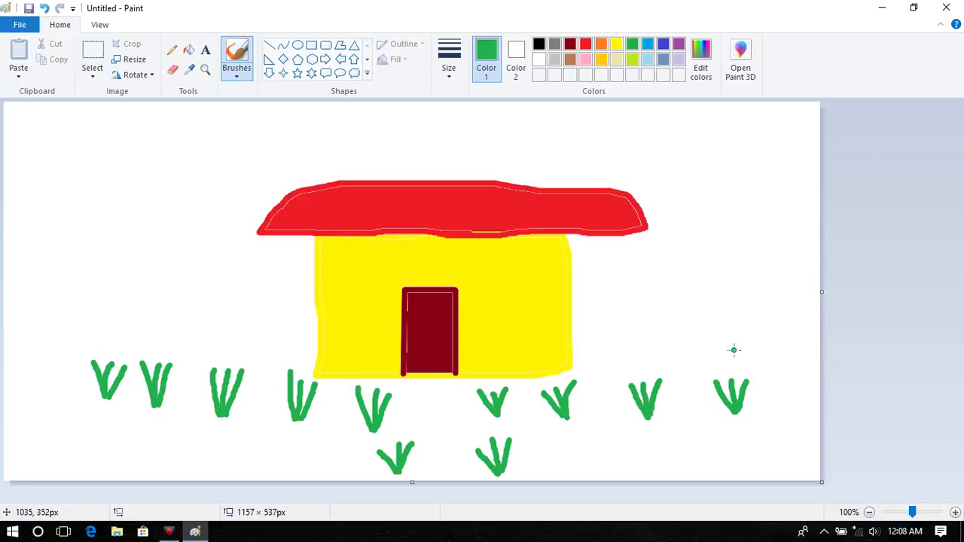
Draw three small black birds in the sky to the left of the roof, undoing the faulty strokes
left_click(539, 43)
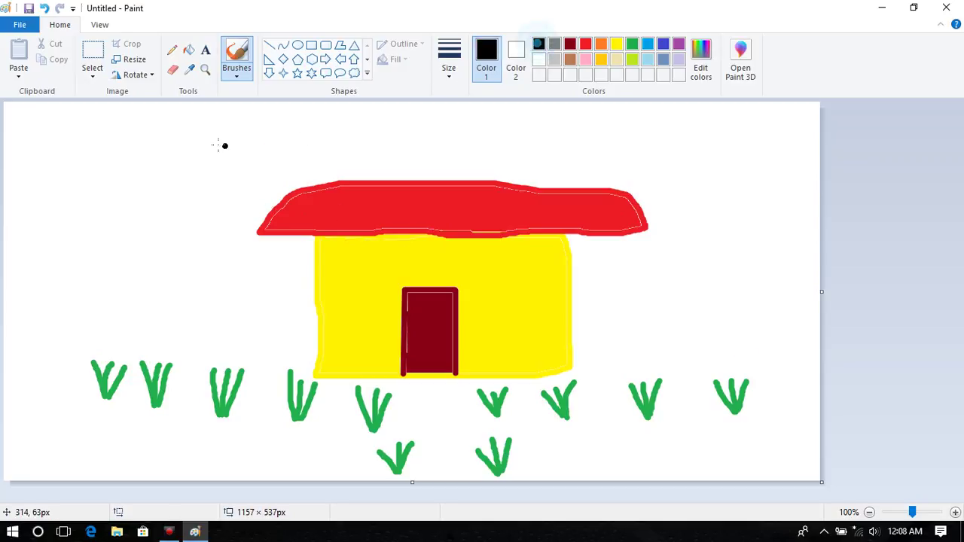
mouse_move(111, 198)
left_mouse_down()
mouse_move(137, 178)
mouse_move(143, 192)
mouse_move(129, 188)
mouse_move(140, 169)
mouse_move(159, 188)
mouse_move(184, 176)
mouse_move(194, 184)
mouse_move(175, 182)
mouse_move(186, 168)
mouse_move(215, 186)
mouse_move(242, 181)
left_mouse_up()
key("ctrl+z")
key("ctrl+z")
left_click(278, 162)
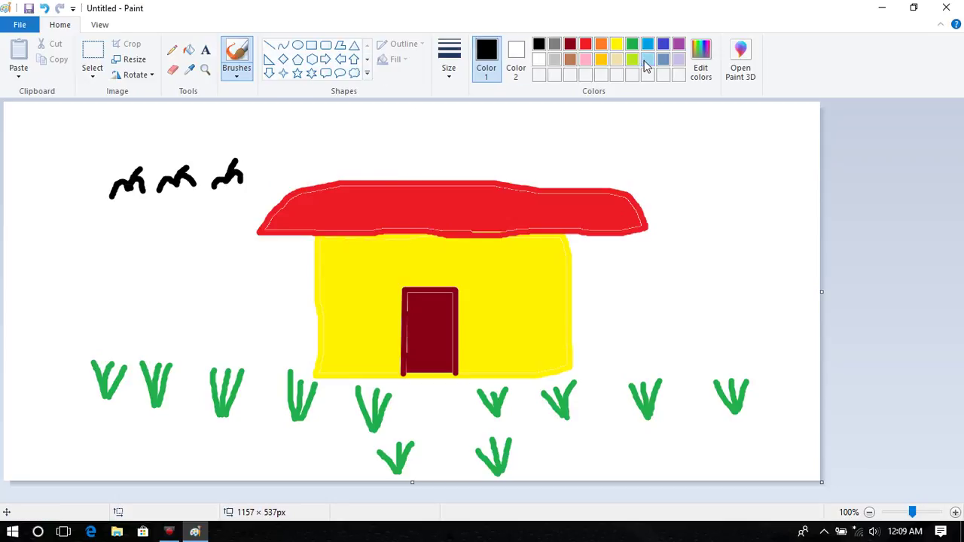
Draw a light blue cloud outline in the sky above the right end of the roof
left_click(646, 59)
mouse_move(658, 150)
left_mouse_down()
mouse_move(719, 133)
mouse_move(791, 159)
mouse_move(759, 188)
mouse_move(671, 178)
mouse_move(664, 148)
left_mouse_up()
mouse_move(516, 134)
left_mouse_down()
mouse_move(591, 131)
mouse_move(456, 102)
left_mouse_up()
double_click(6, 7)
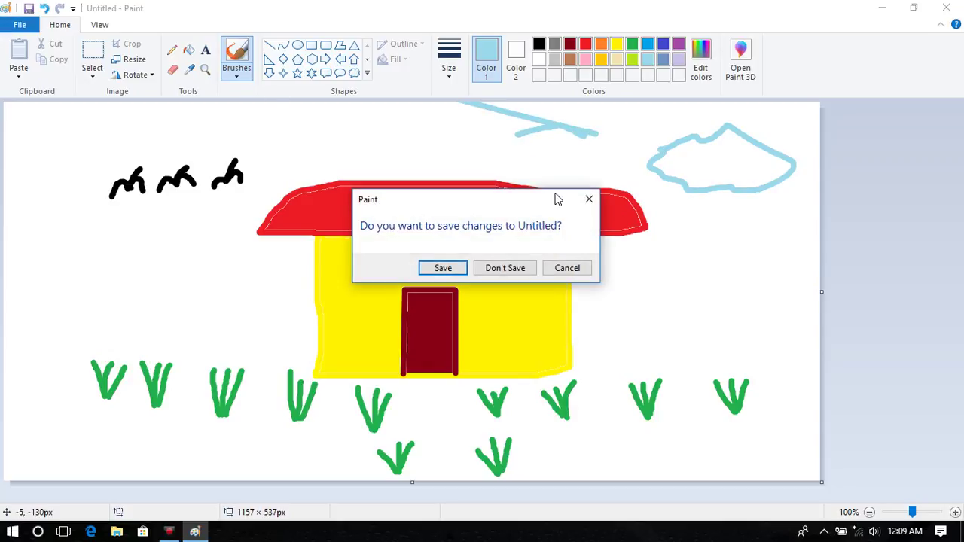
left_click(569, 268)
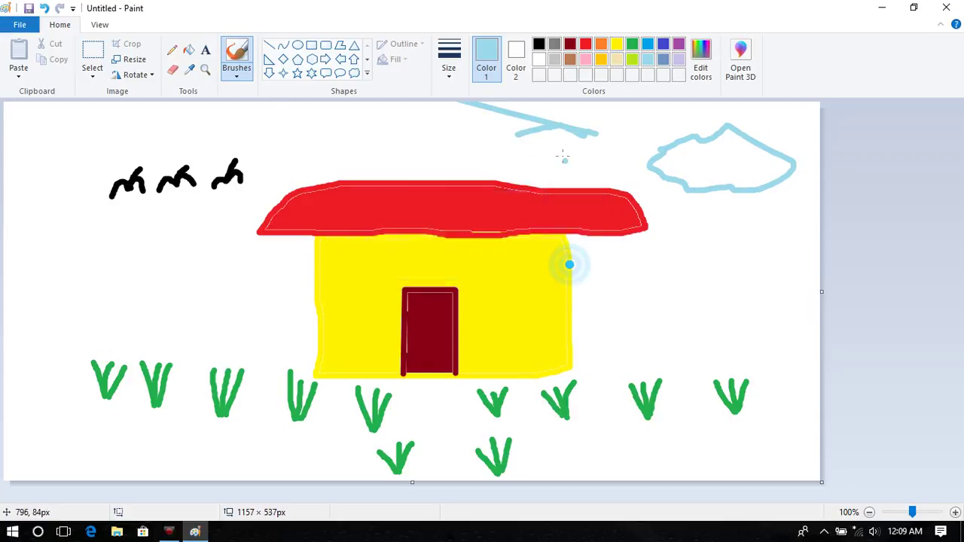
key("ctrl+z")
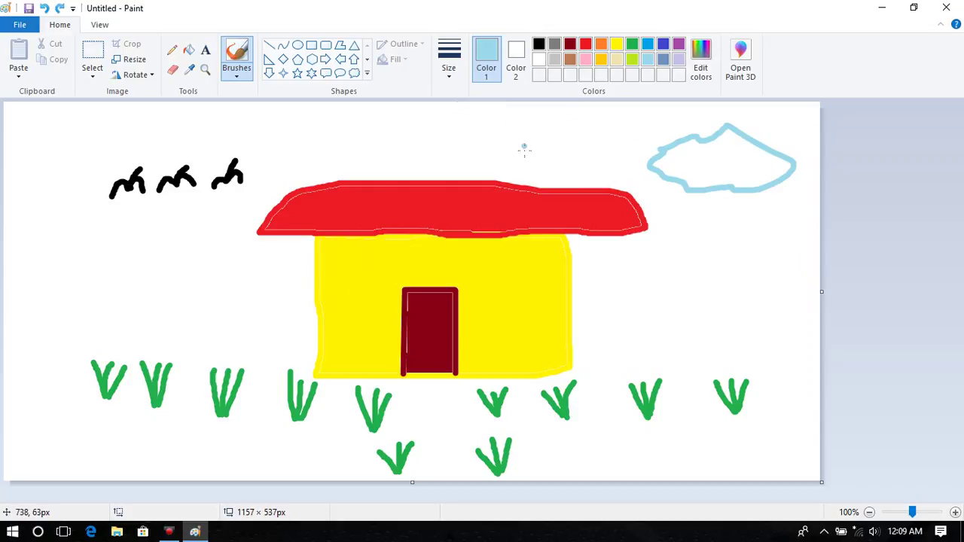
Draw a smaller light blue cloud outline above the roof and fill both clouds with light blue
mouse_move(511, 142)
left_mouse_down()
mouse_move(528, 125)
mouse_move(569, 122)
mouse_move(597, 137)
mouse_move(555, 155)
mouse_move(515, 147)
left_mouse_up()
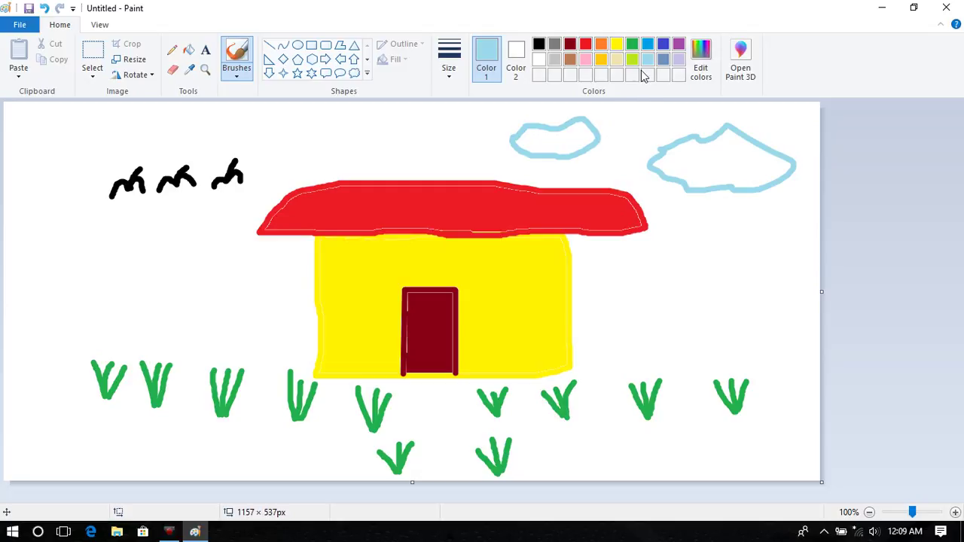
left_click(197, 51)
left_click(717, 156)
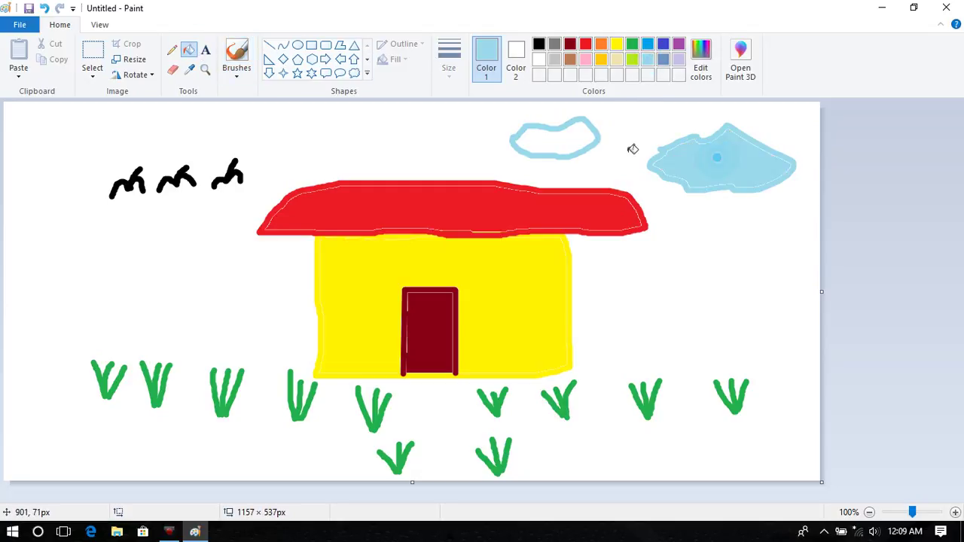
left_click(555, 134)
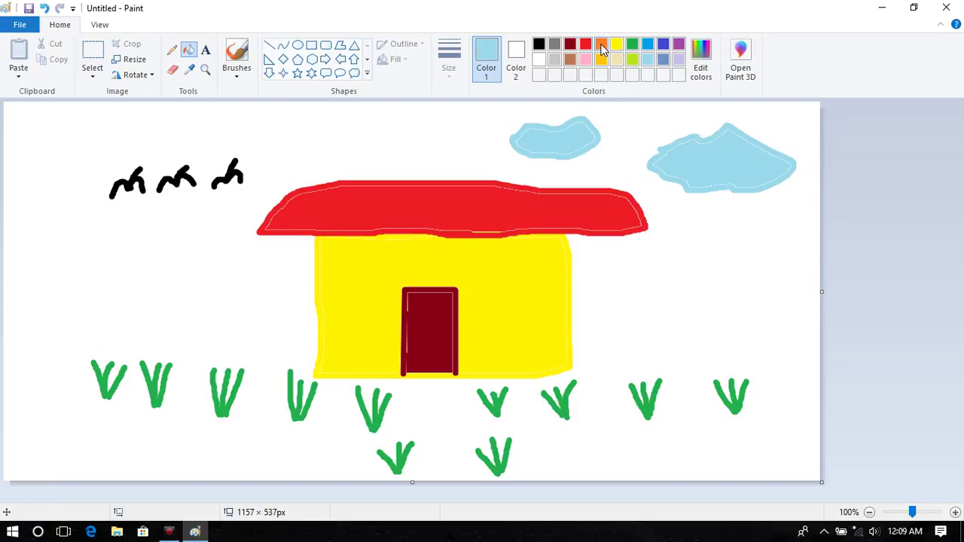
Brush an orange sun outline with short rays around it in the gap between the two clouds
left_click(237, 54)
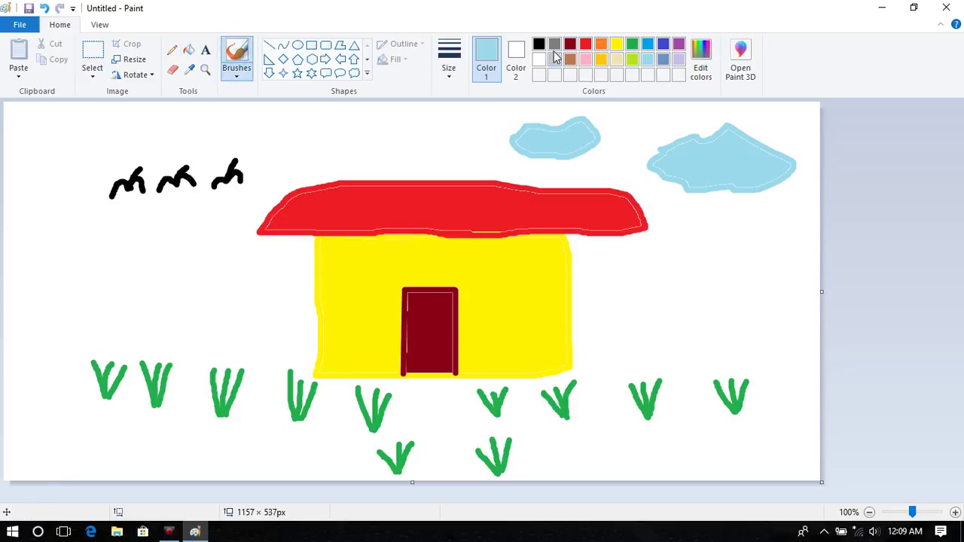
left_click(601, 45)
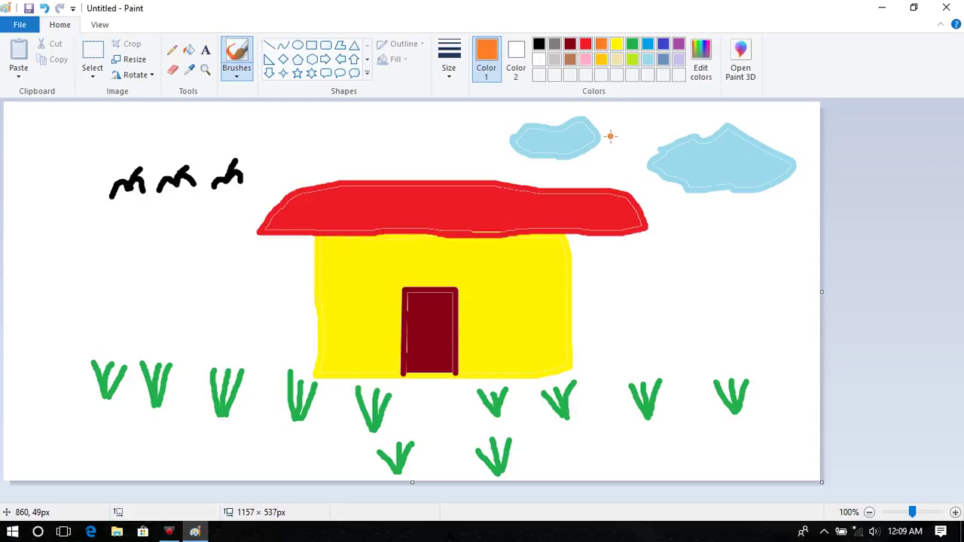
mouse_move(608, 138)
left_mouse_down()
mouse_move(627, 116)
mouse_move(649, 148)
mouse_move(625, 149)
left_mouse_up()
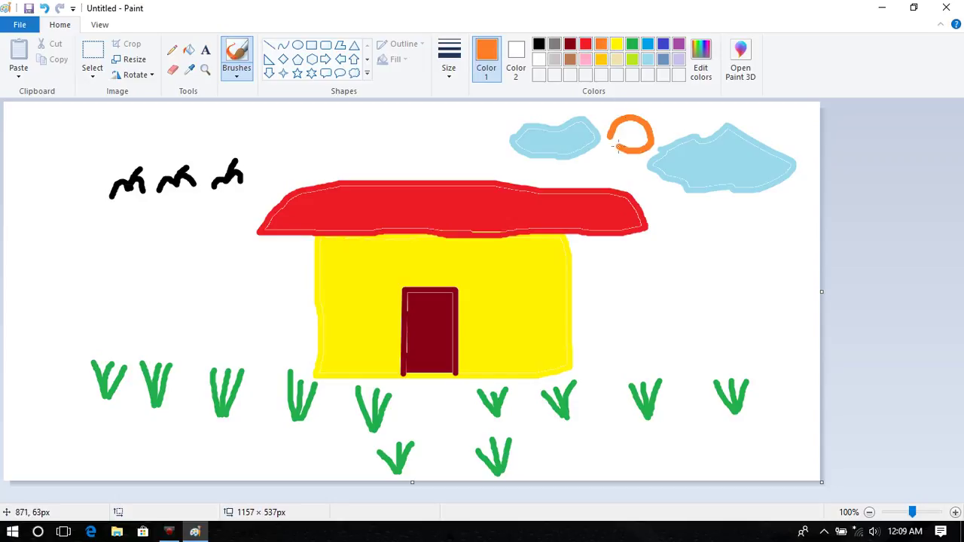
mouse_move(639, 114)
left_mouse_down()
mouse_move(660, 126)
mouse_move(623, 106)
mouse_move(602, 122)
mouse_move(608, 156)
mouse_move(629, 161)
mouse_move(661, 154)
left_mouse_up()
left_click(624, 111)
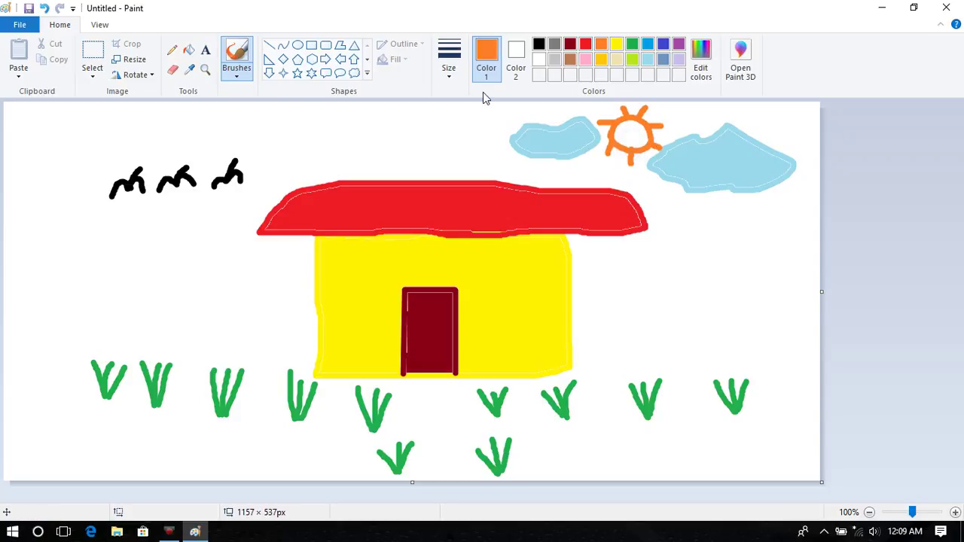
Fill the inside of the sun with gold
left_click(188, 50)
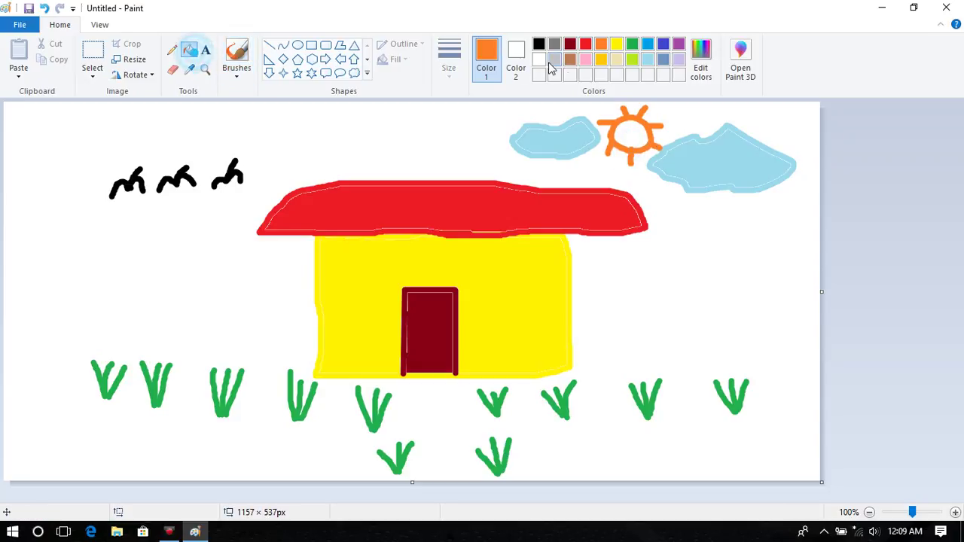
left_click(600, 59)
left_click(634, 130)
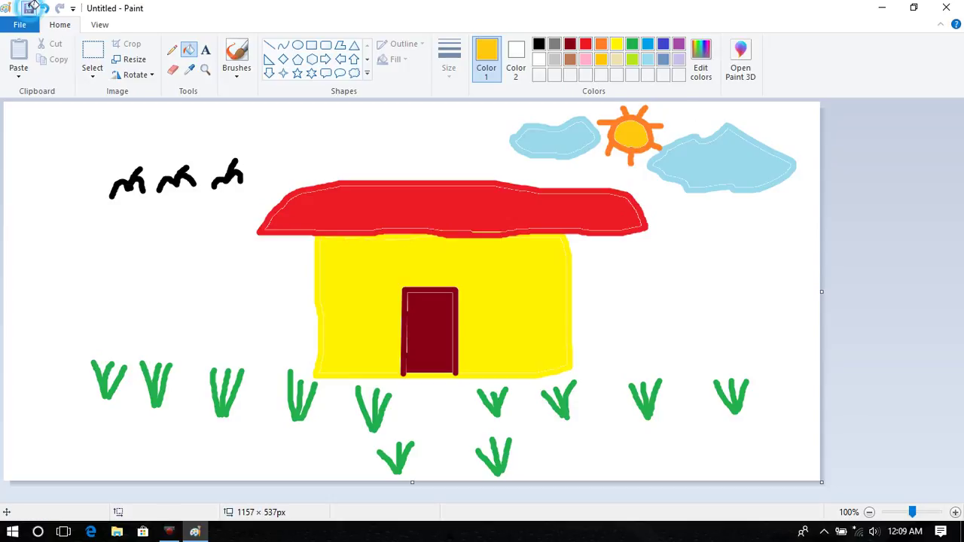
Save the drawing to the Desktop as a PNG file named "drawing pic1"
left_click(29, 8)
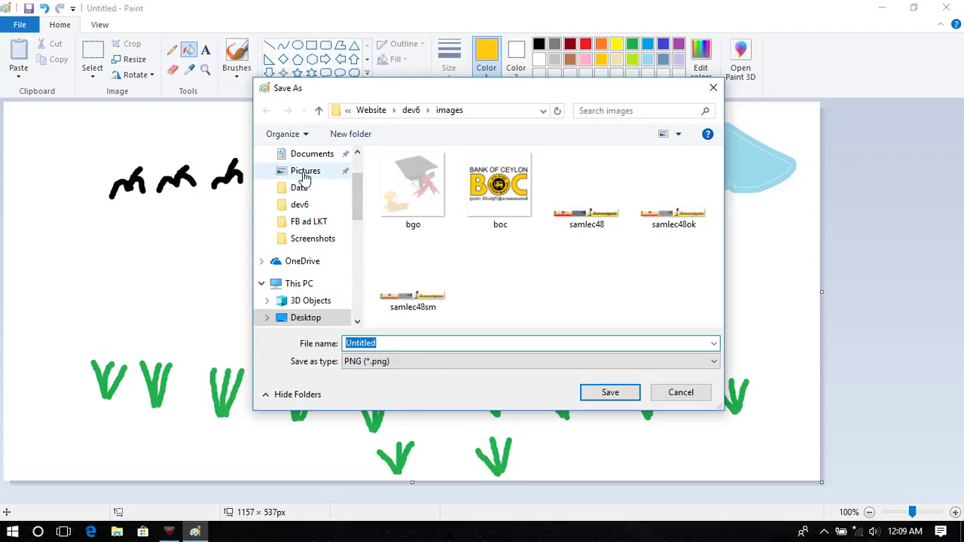
left_click(315, 320)
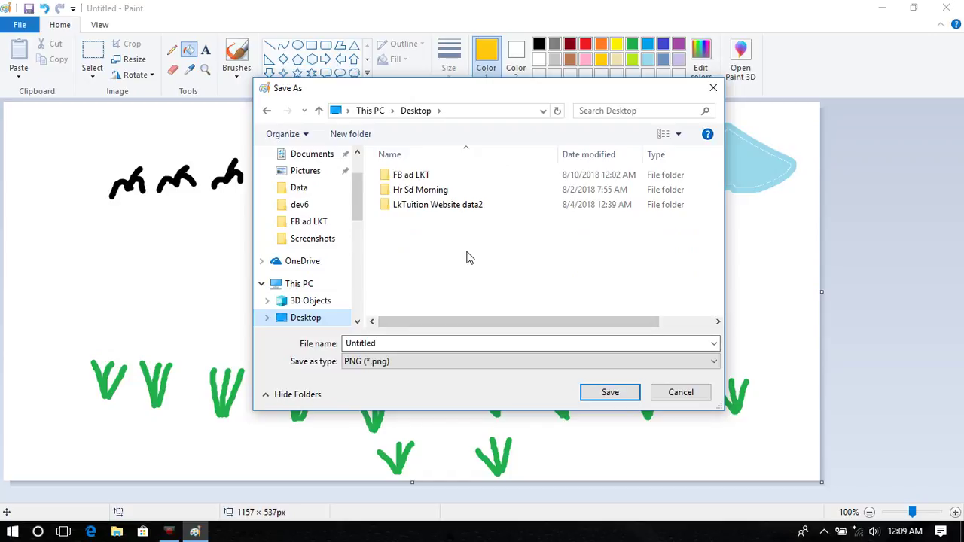
double_click(424, 338)
type("pic1")
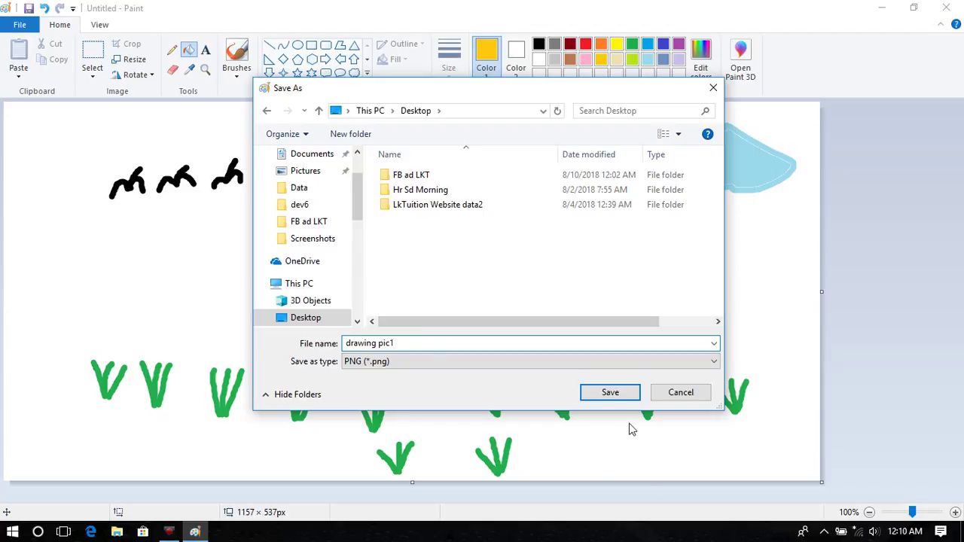
left_click(616, 393)
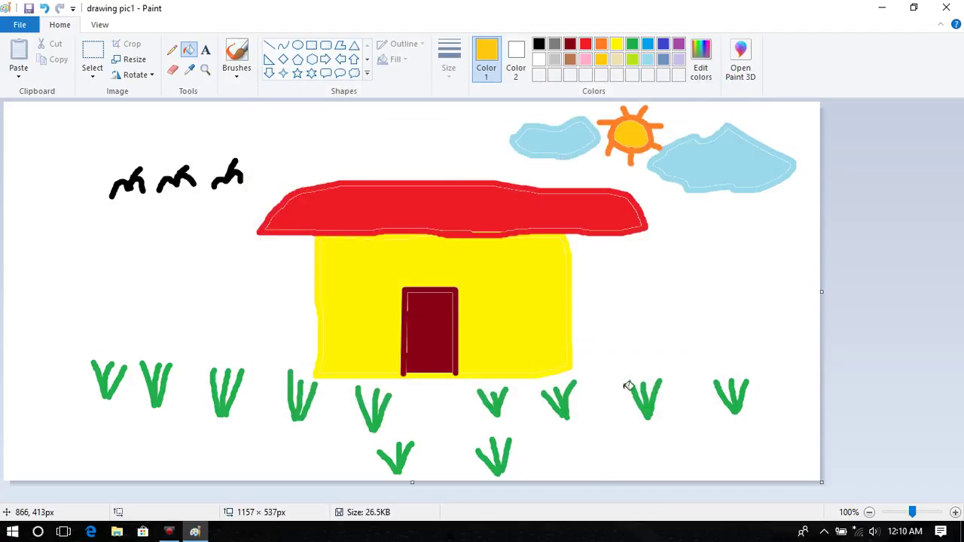
Close Paint and view the saved drawing pic1 from the desktop in Photos, closing the viewer when done
left_click(951, 9)
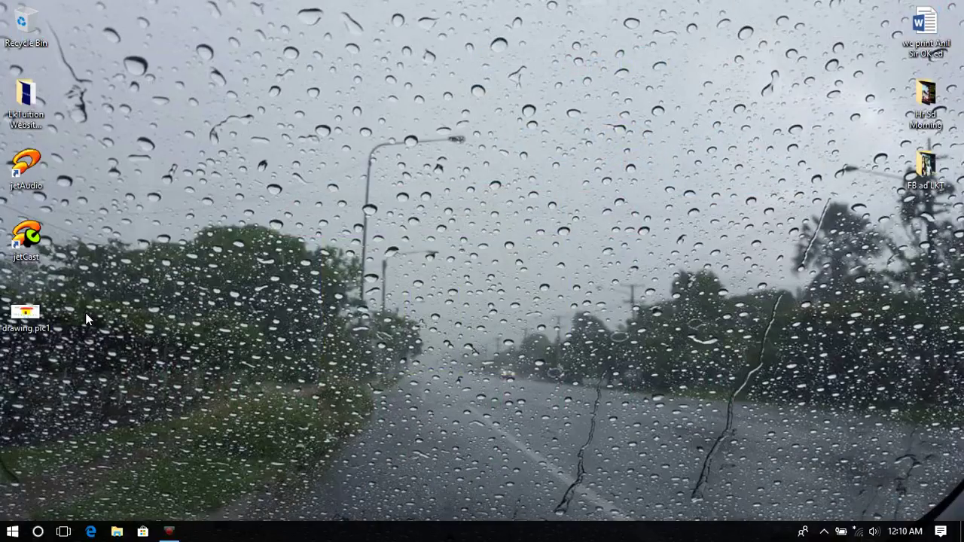
double_click(26, 315)
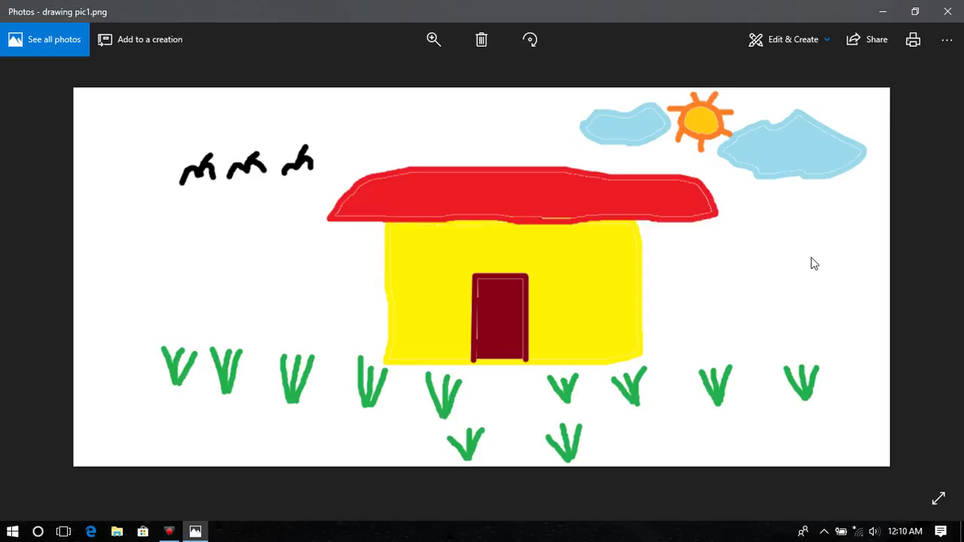
left_click(946, 13)
right_click(407, 82)
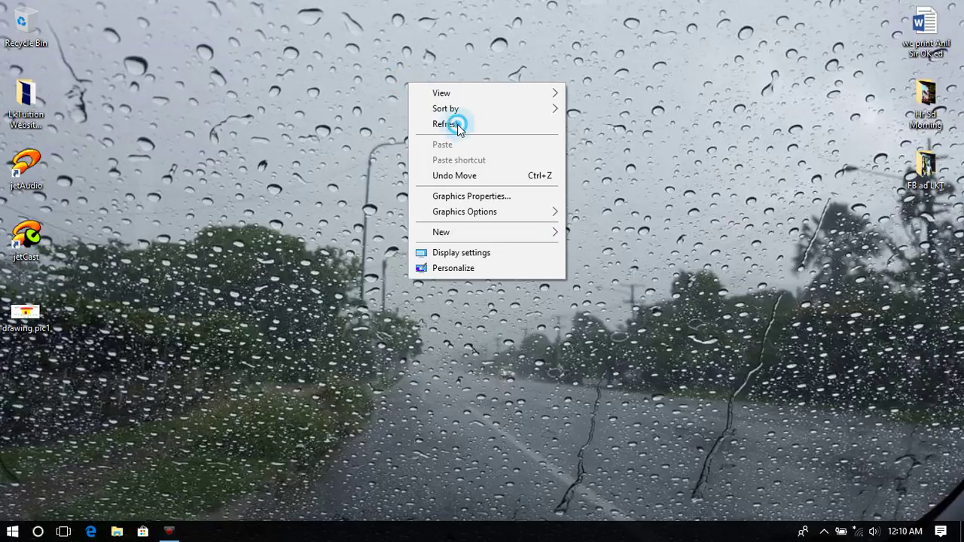
right_click(330, 64)
left_click(398, 107)
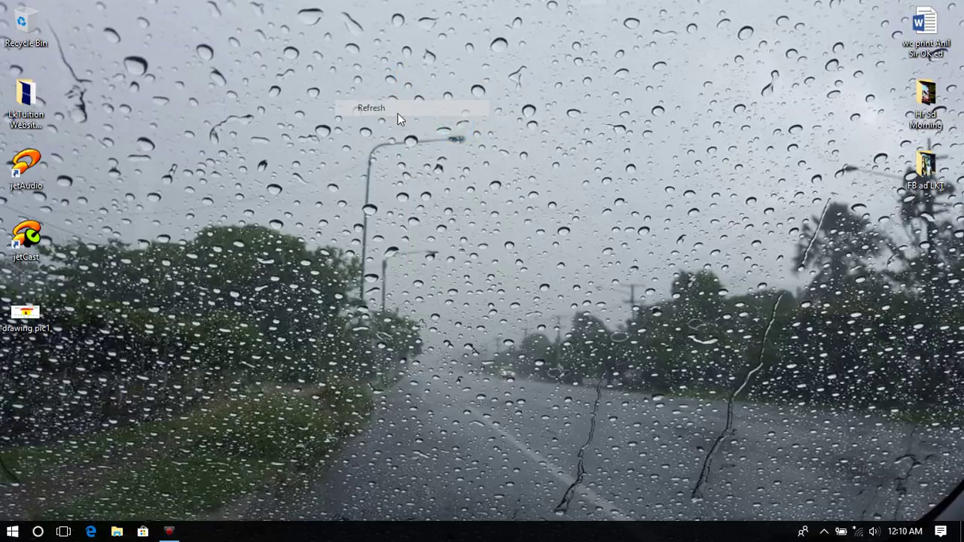
left_click(169, 534)
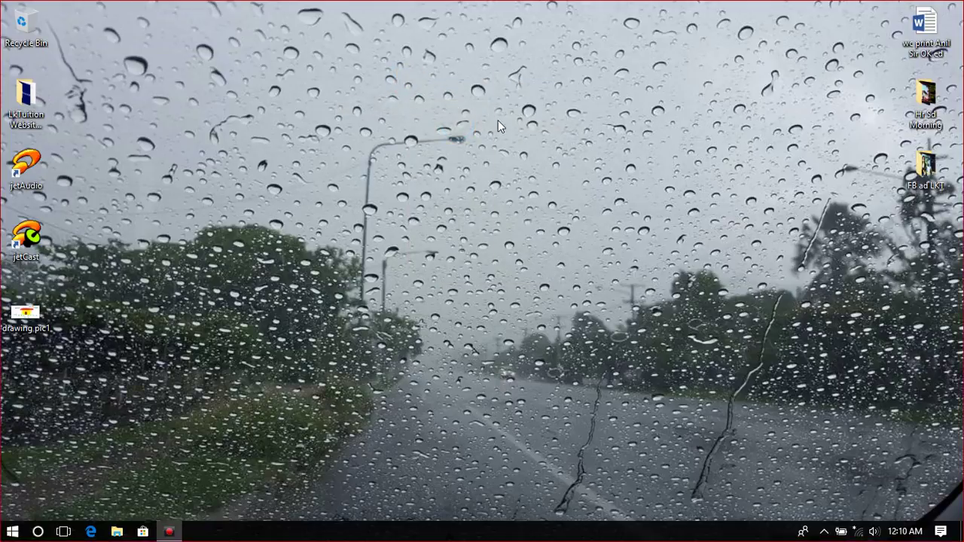
right_click(389, 119)
left_click(441, 161)
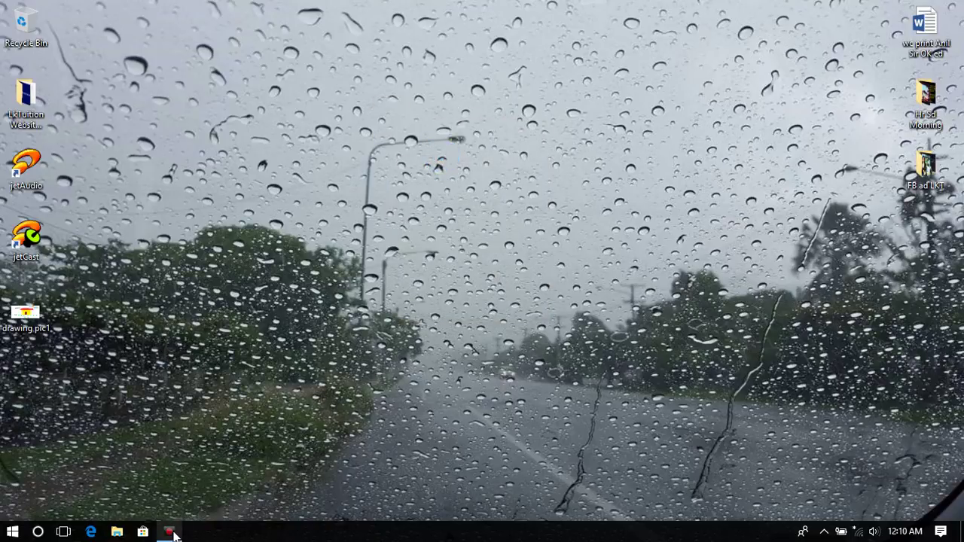